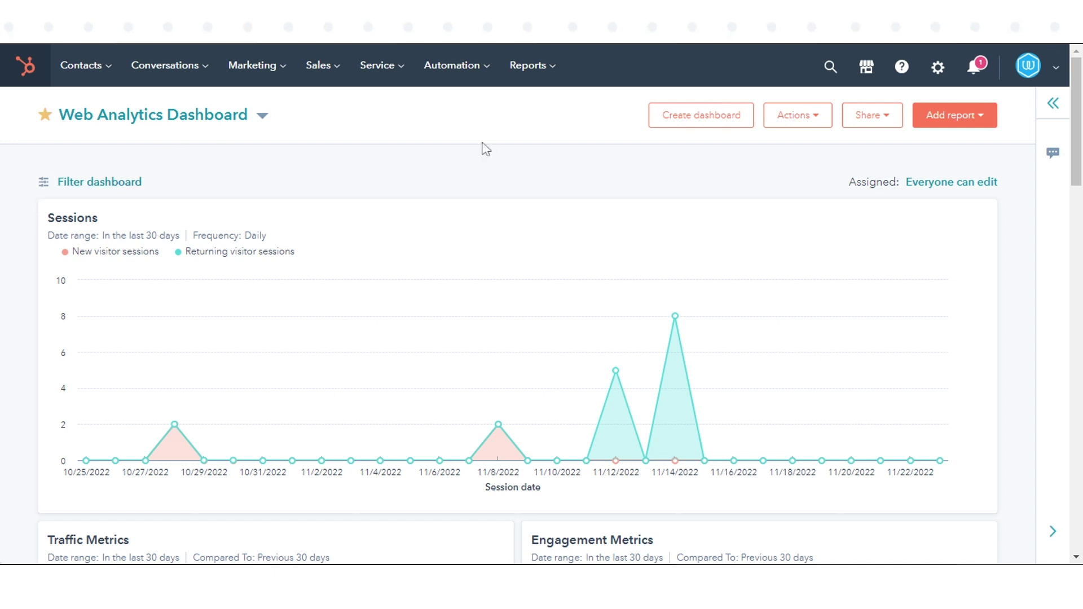
- Go to the Users & Teams settings and show the Presets section
left_click(939, 67)
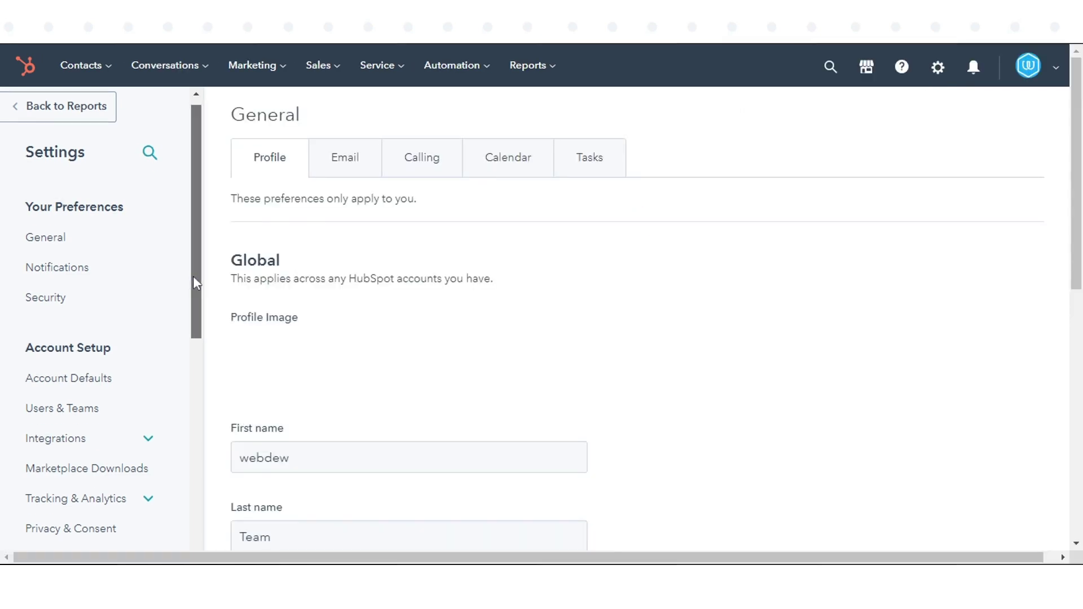
left_click_drag(193, 279, 193, 288)
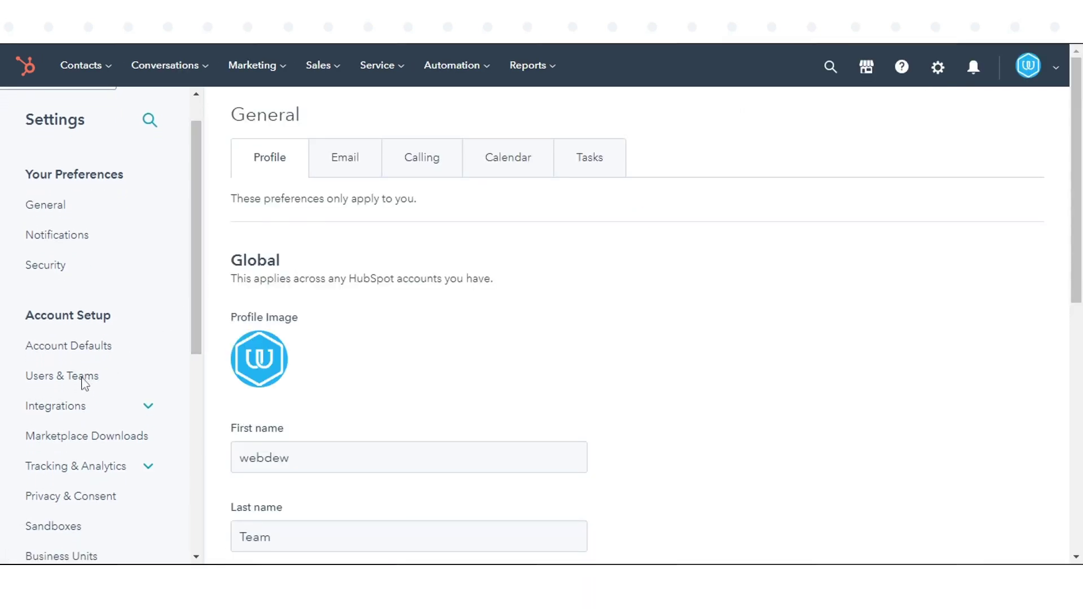
left_click(62, 375)
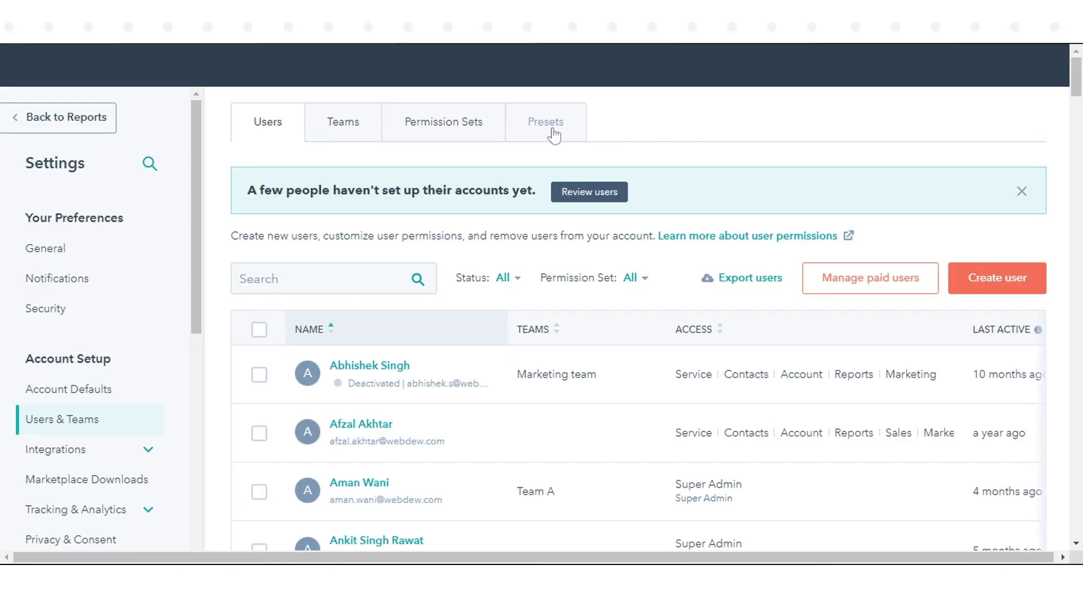
left_click(546, 123)
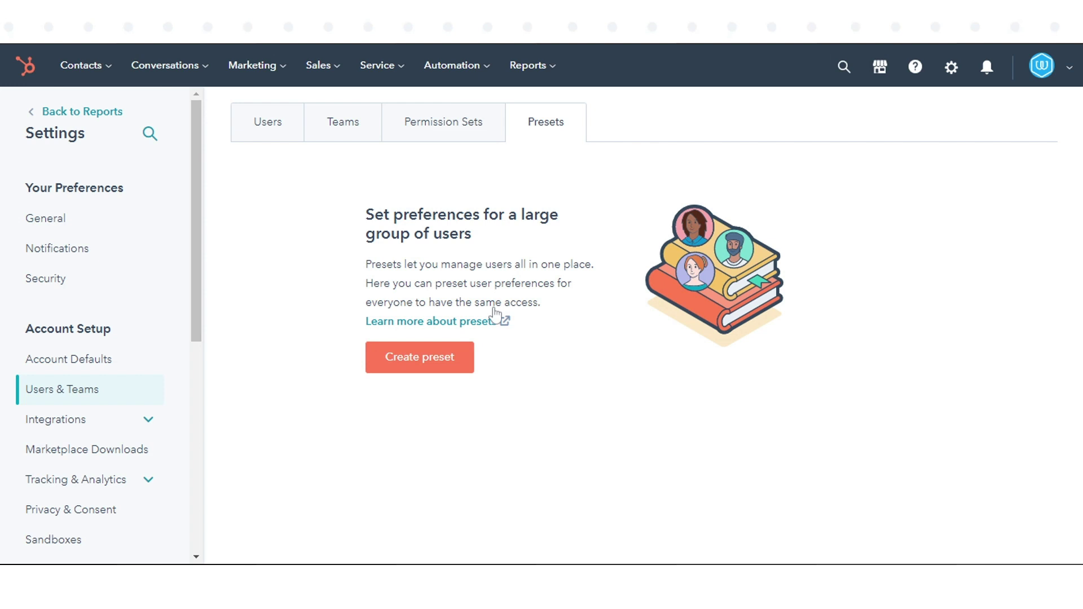
- Start a new preset and clear its 'Name your preset' placeholder title
left_click(437, 358)
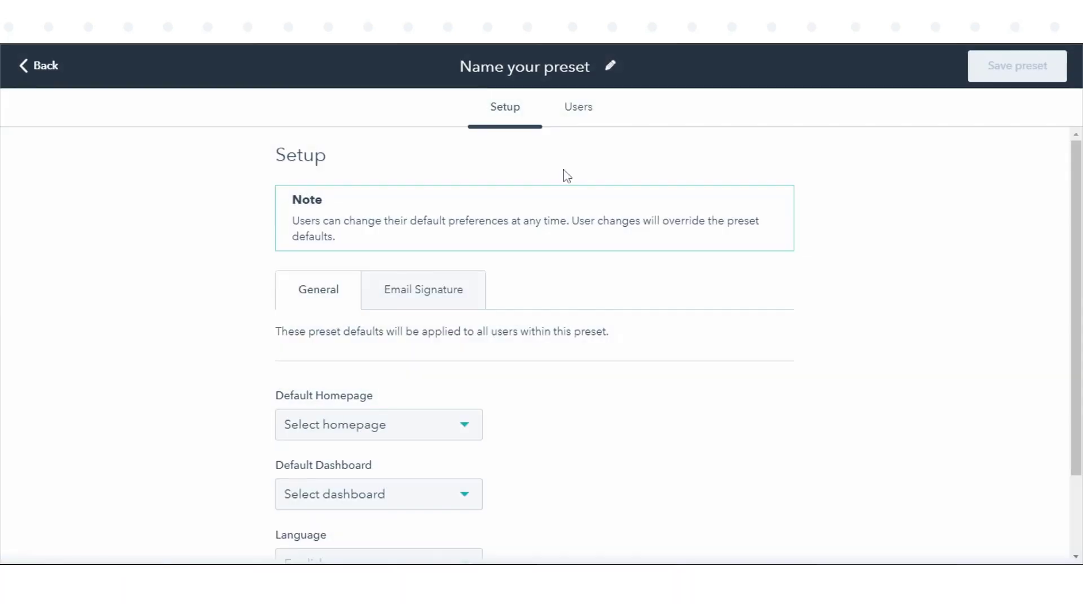
left_click(606, 69)
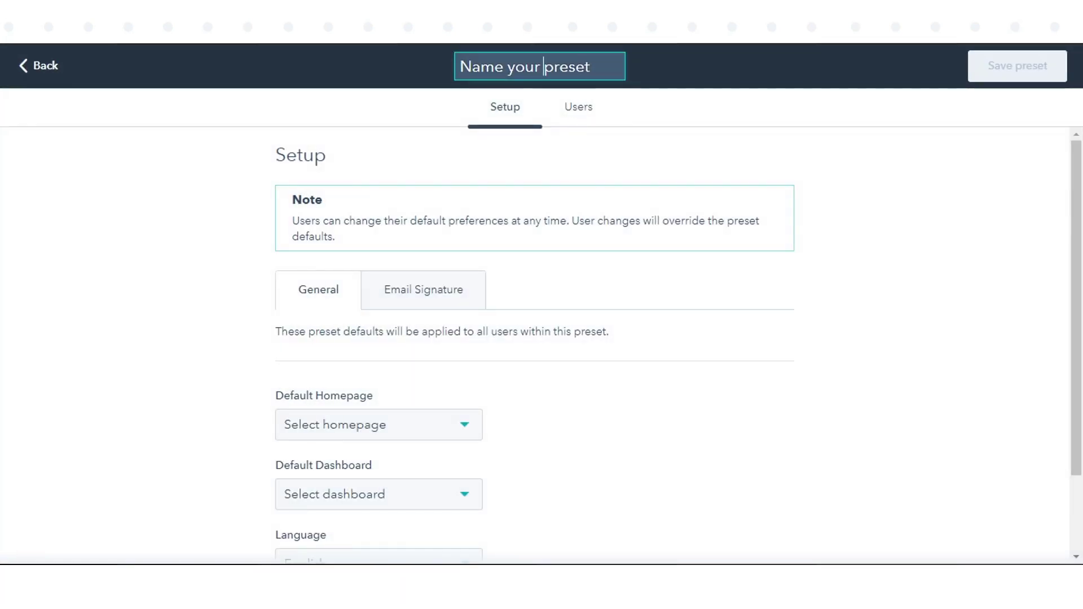
double_click(584, 66)
key("BackSpace")
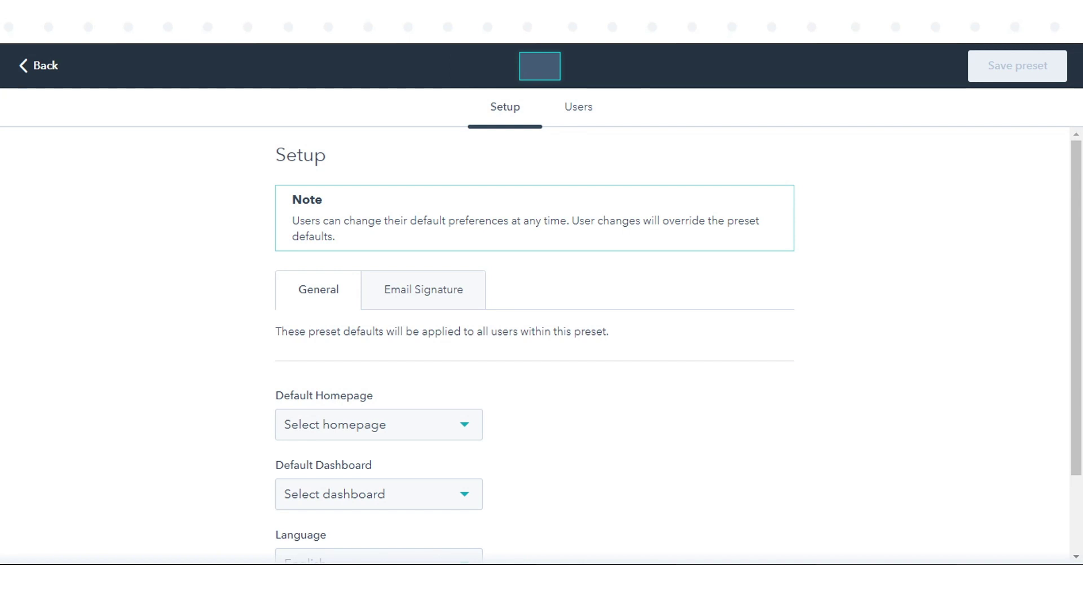
type("Test")
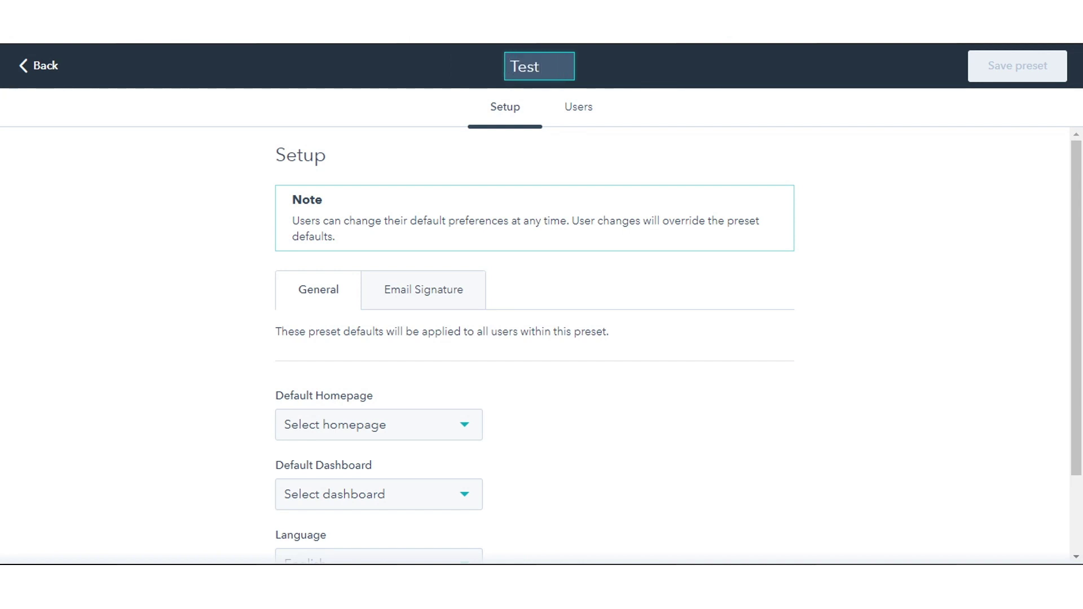
type(" Preset")
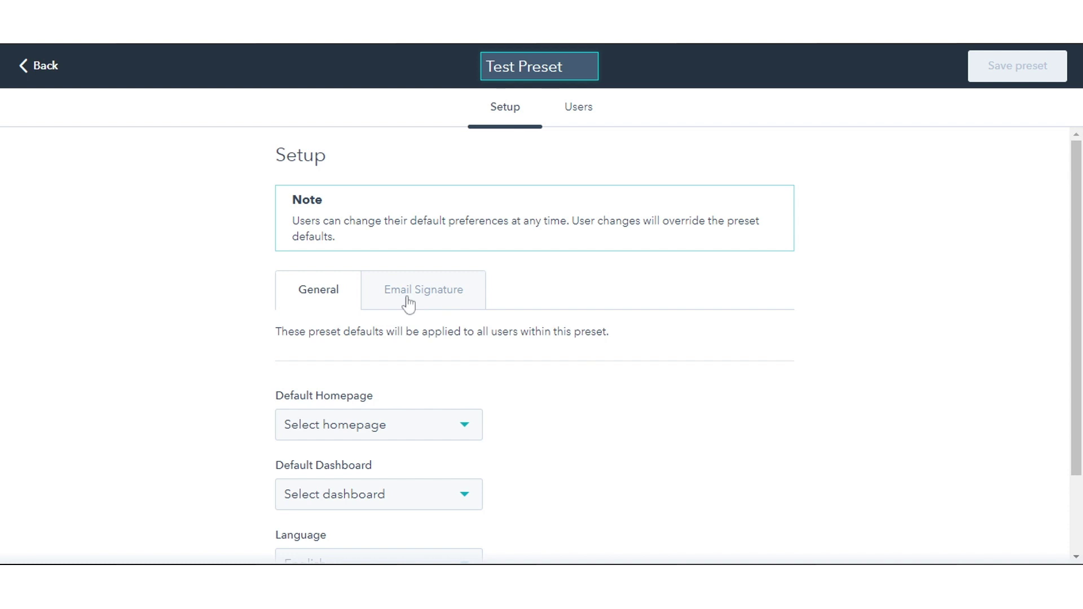
- Set the preset's default homepage to Ads and default dashboard to Social Dashboard
left_click(908, 225)
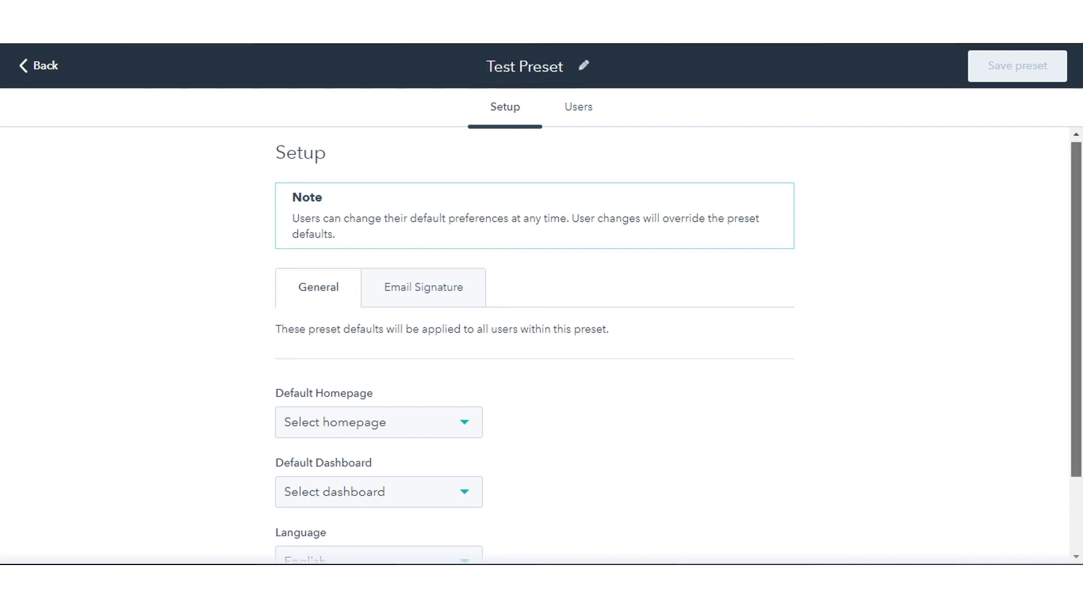
scroll(585, 370, "down", 2)
left_click(448, 330)
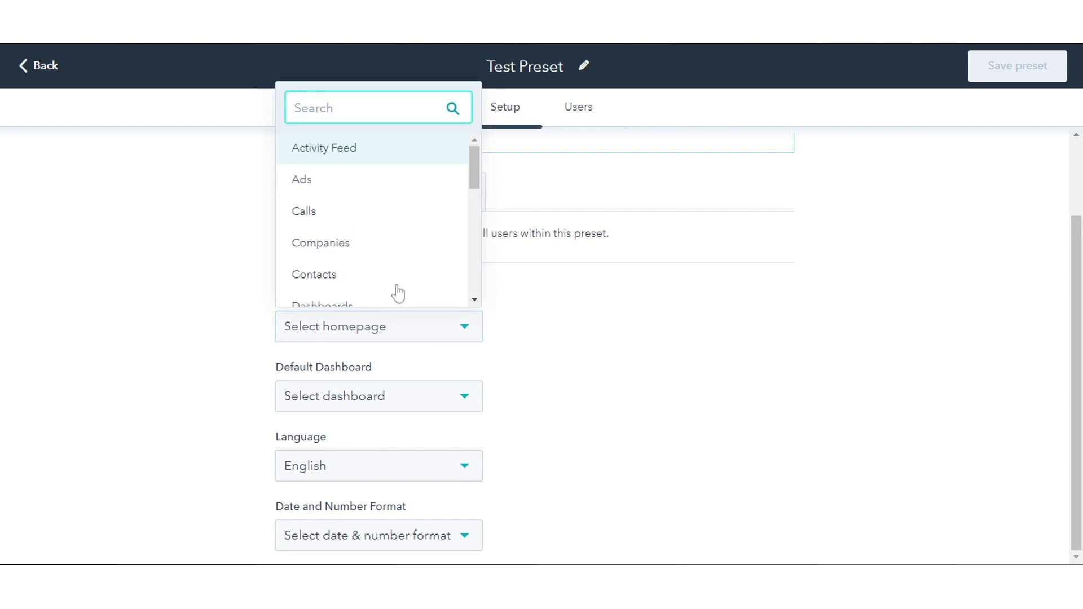
left_click(335, 183)
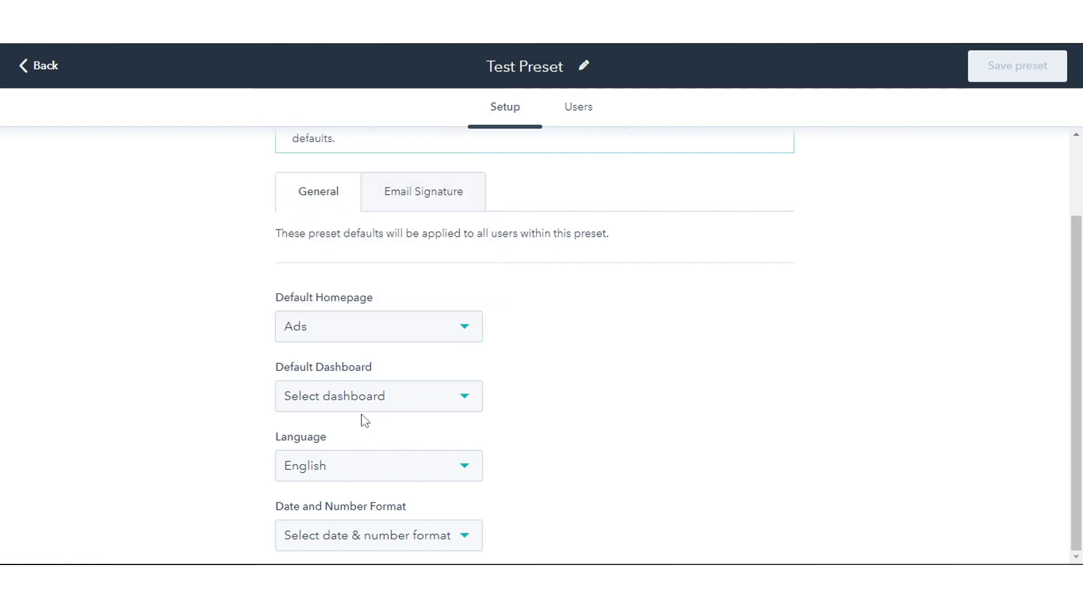
left_click(379, 397)
left_click(330, 290)
- Keep English as the language and set date and number format to Australia
left_click(415, 475)
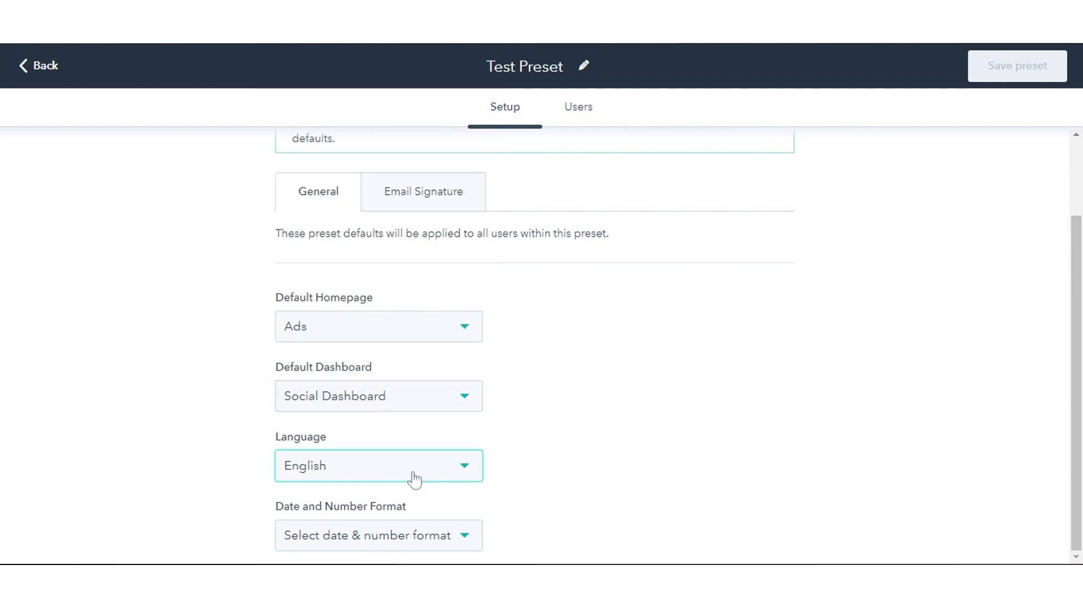
left_click(355, 318)
left_click(366, 541)
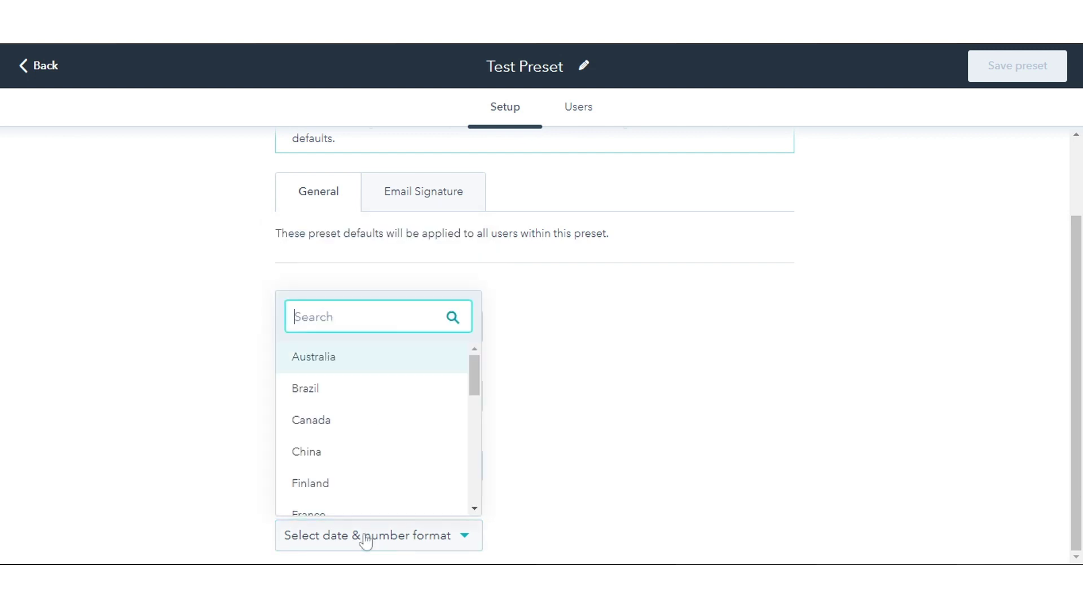
left_click(332, 356)
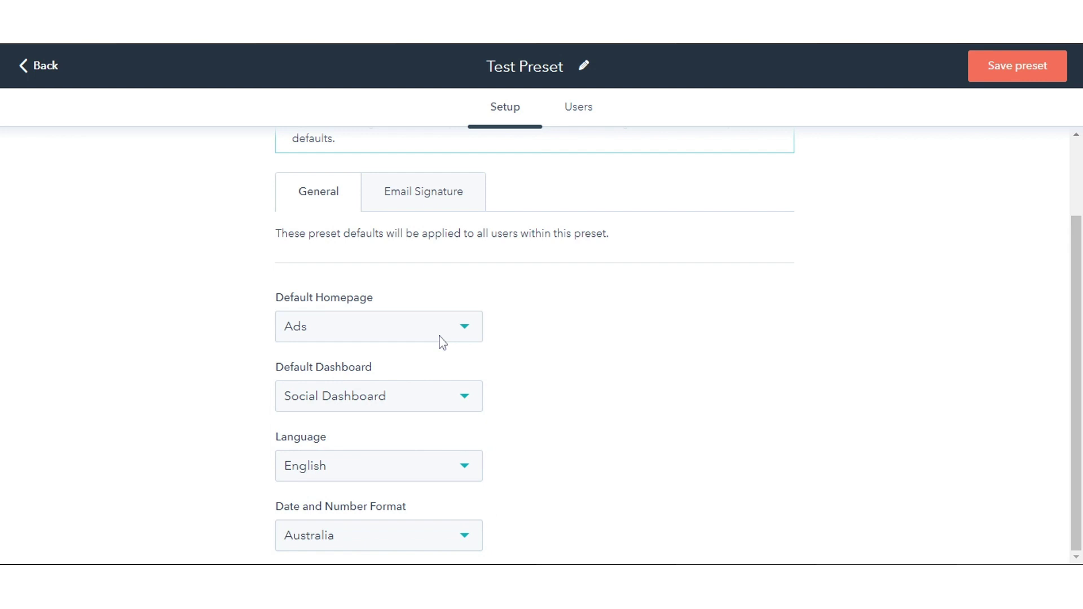
left_click(415, 191)
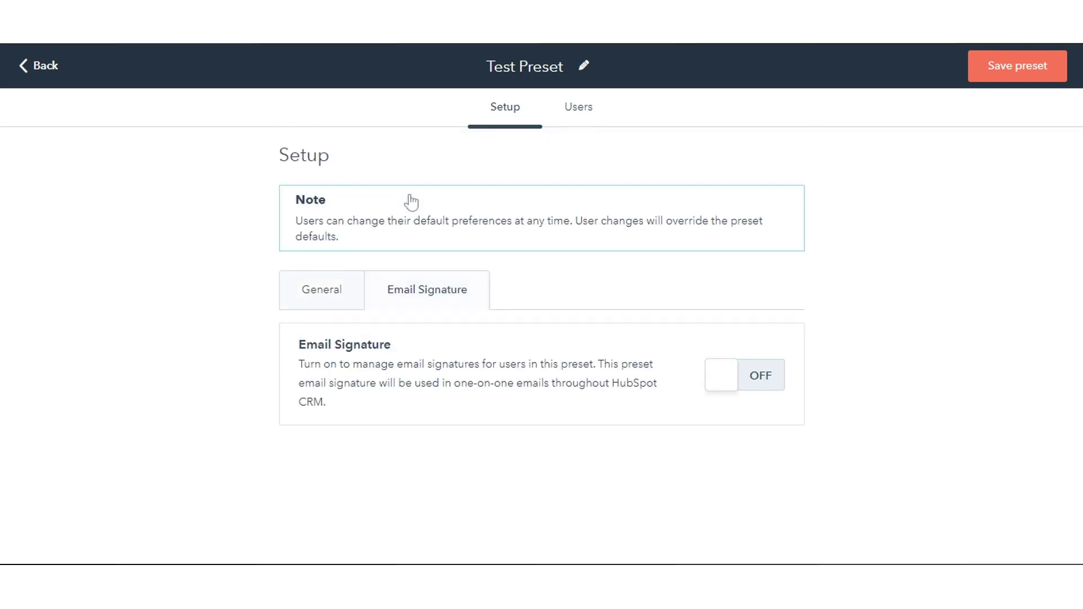
- Turn on the preset's email signature and insert the User: First Name token
left_click(773, 383)
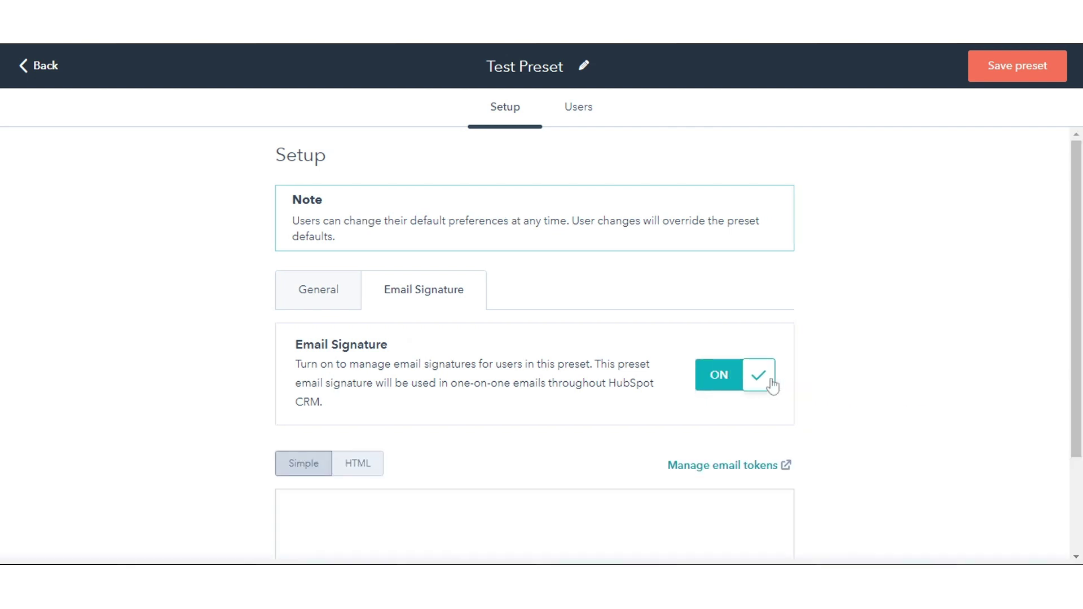
scroll(855, 423, "down", 3)
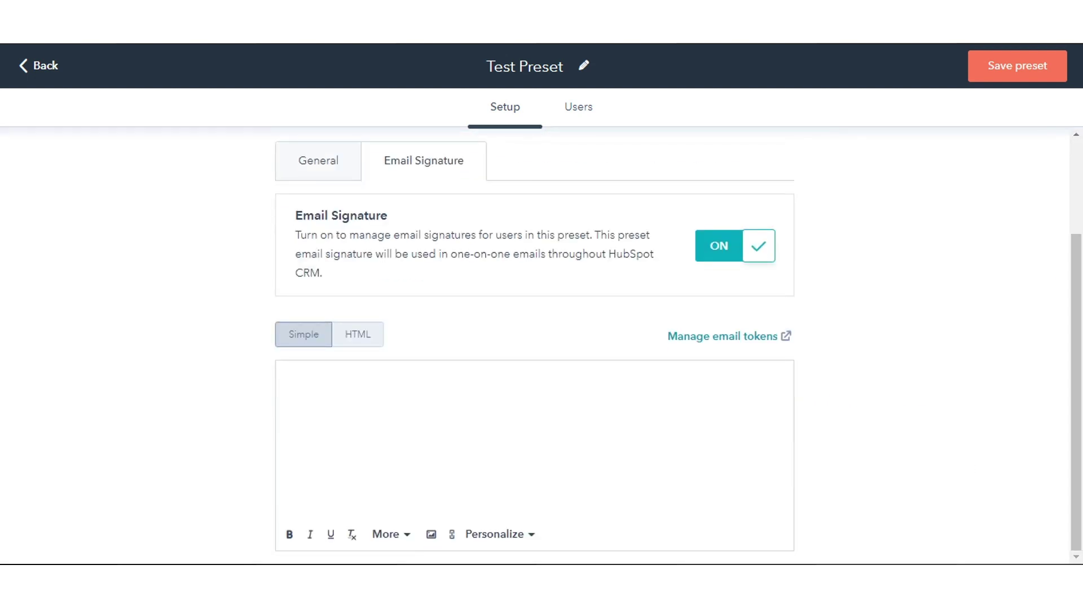
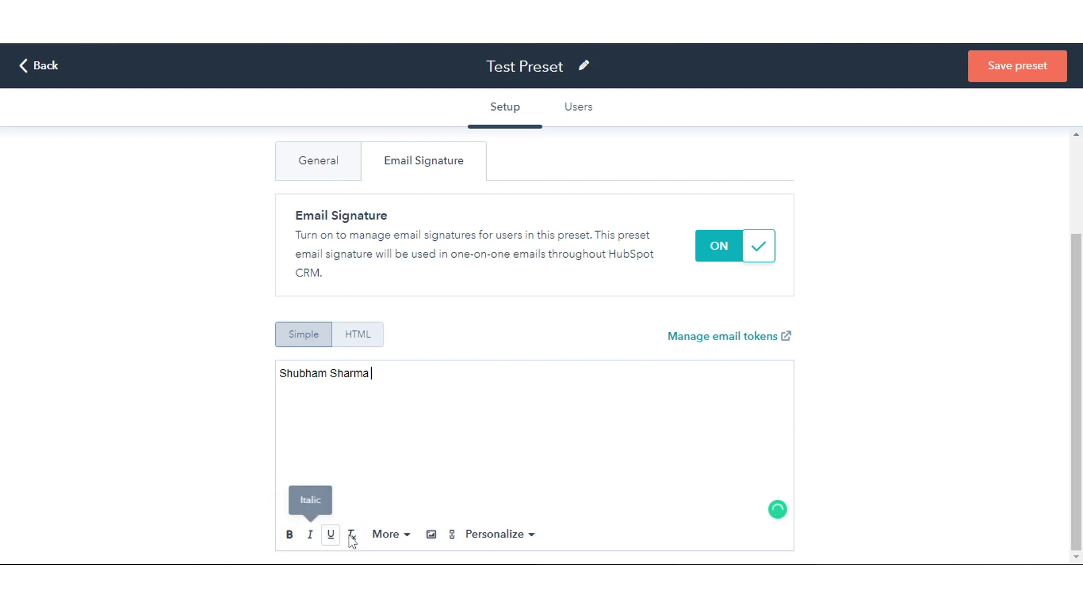
left_click(503, 538)
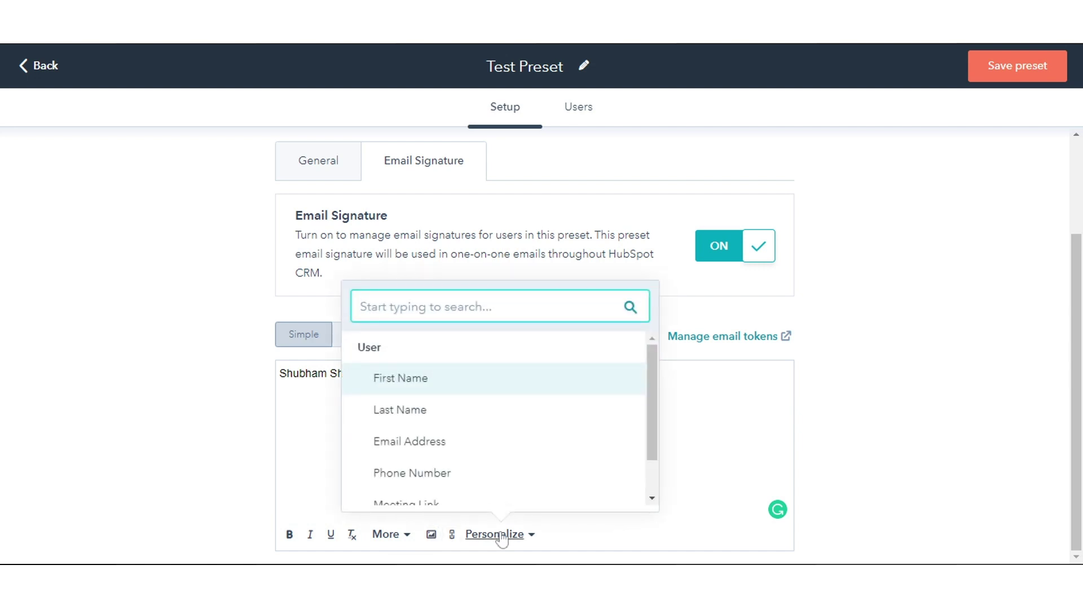
left_click(423, 368)
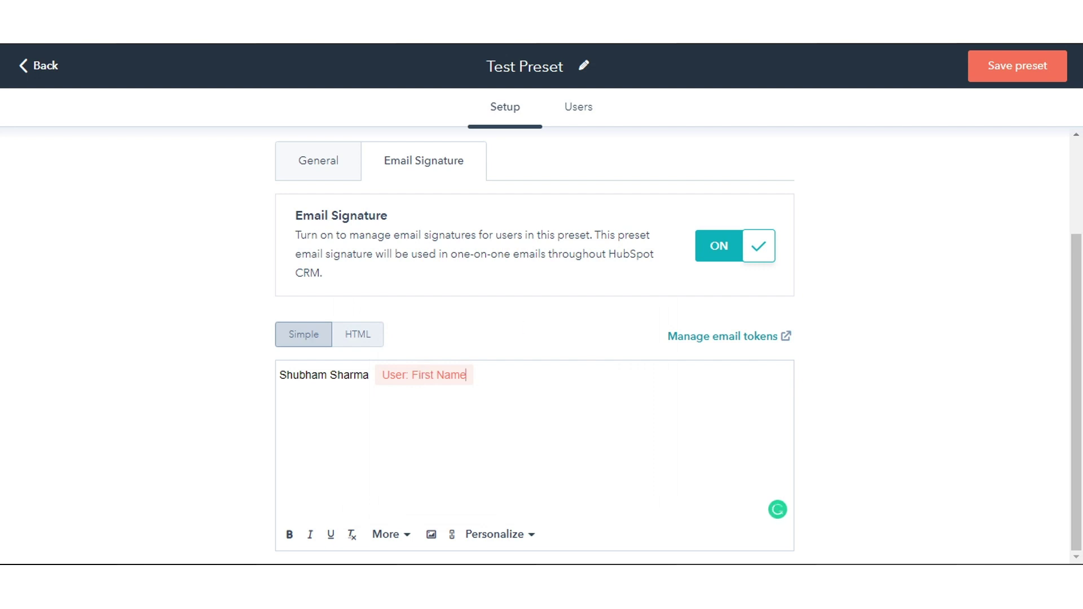
- Show the signature as HTML markup and place the cursor inside the code
left_click(357, 334)
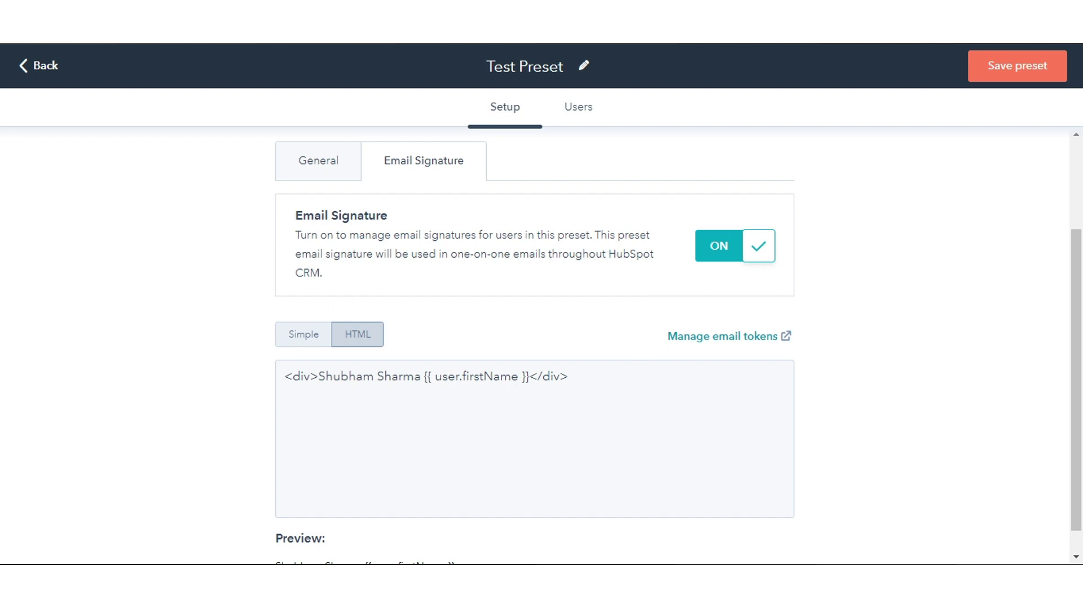
left_click(533, 440)
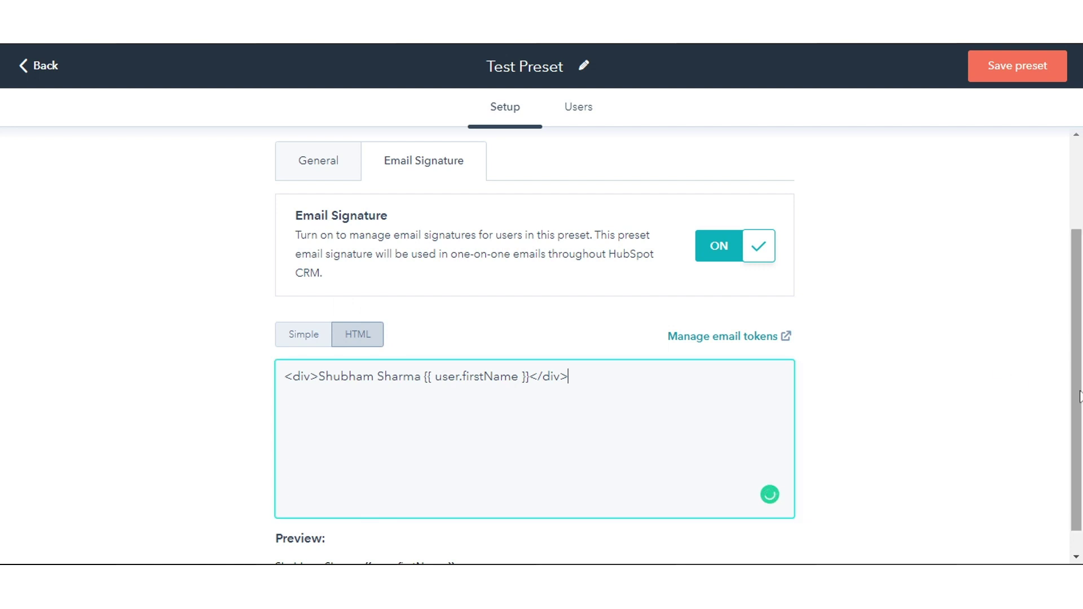
scroll(533, 424, "down", 1)
left_click(447, 348)
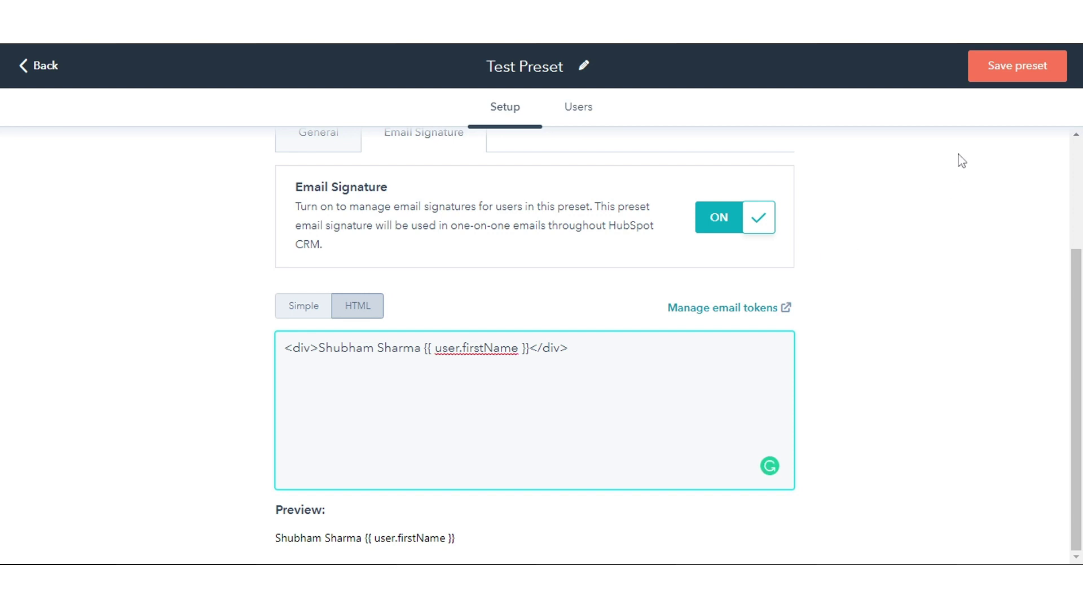
left_click(887, 43)
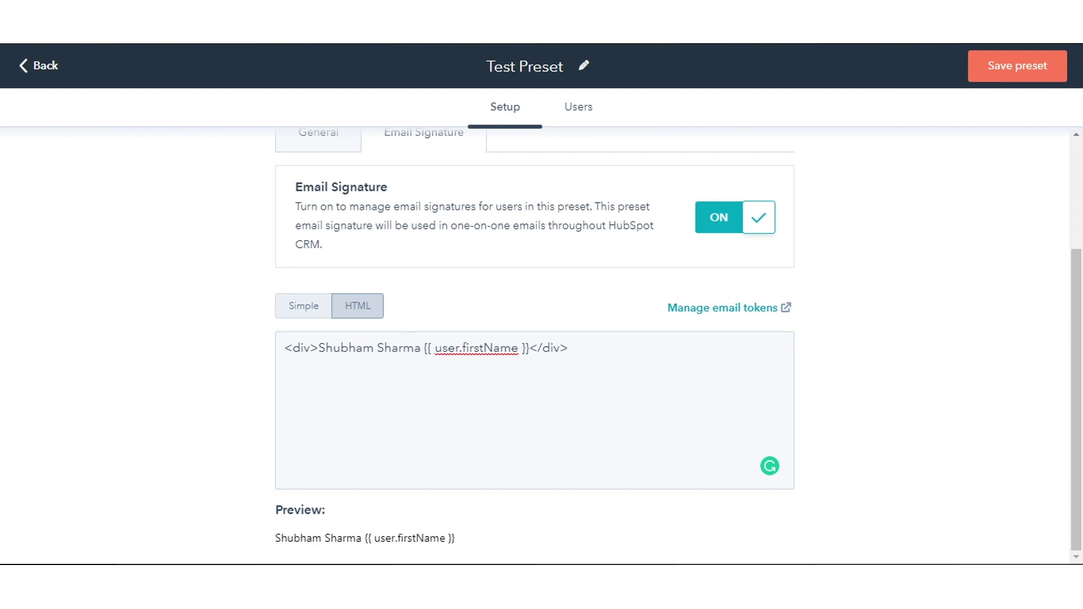